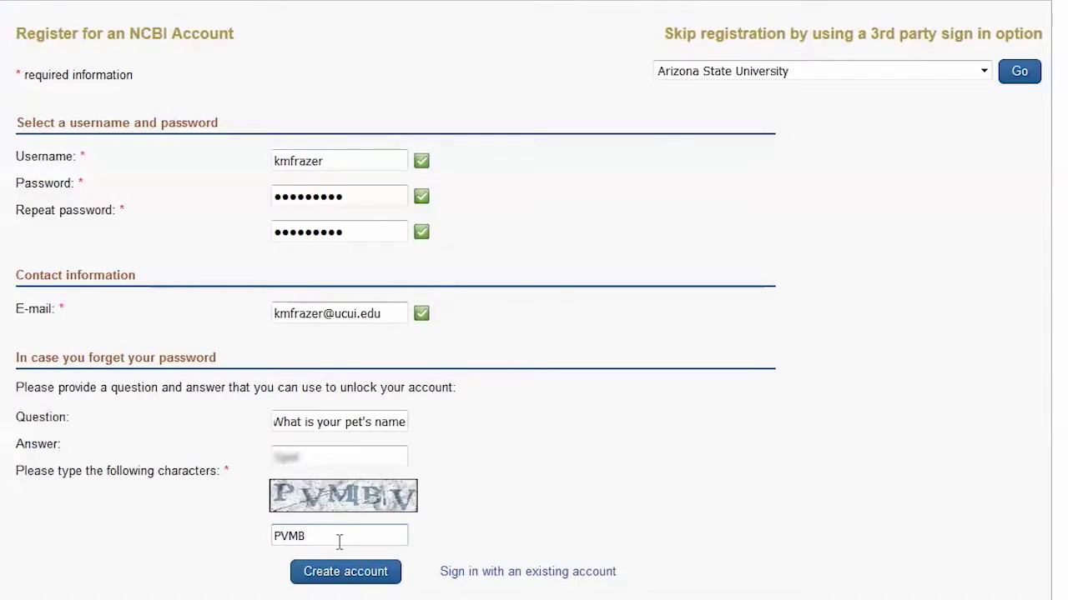
# Step: Enter the last captcha character and submit the new NCBI account registration
pyautogui.write('V')
pyautogui.click(362, 577)
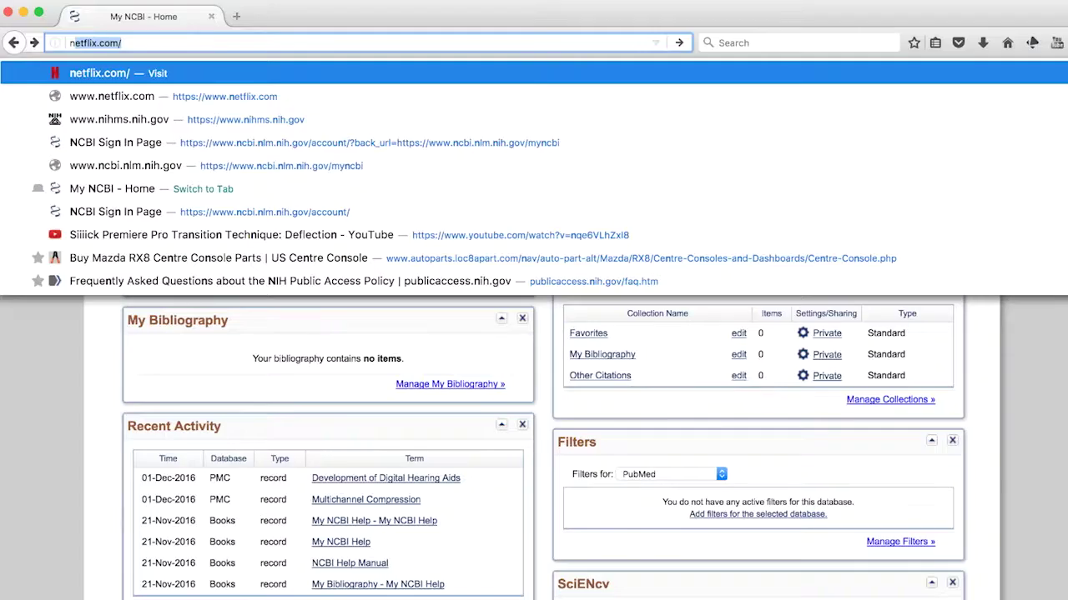
# Step: Load nihms.nih.gov/ in Firefox's address bar
pyautogui.write('i')
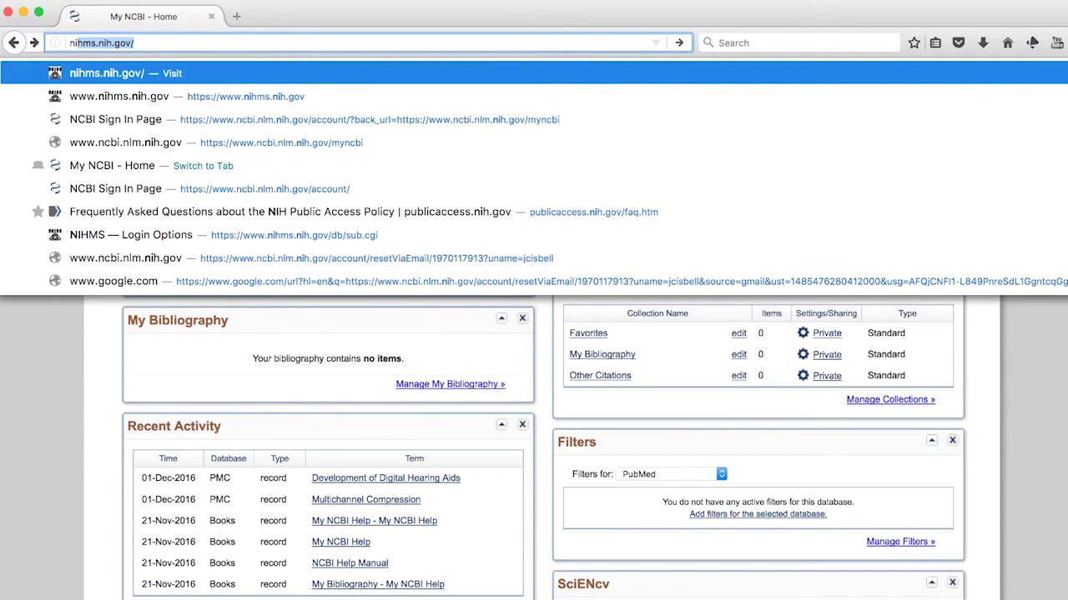
pyautogui.write('hms.nih.')
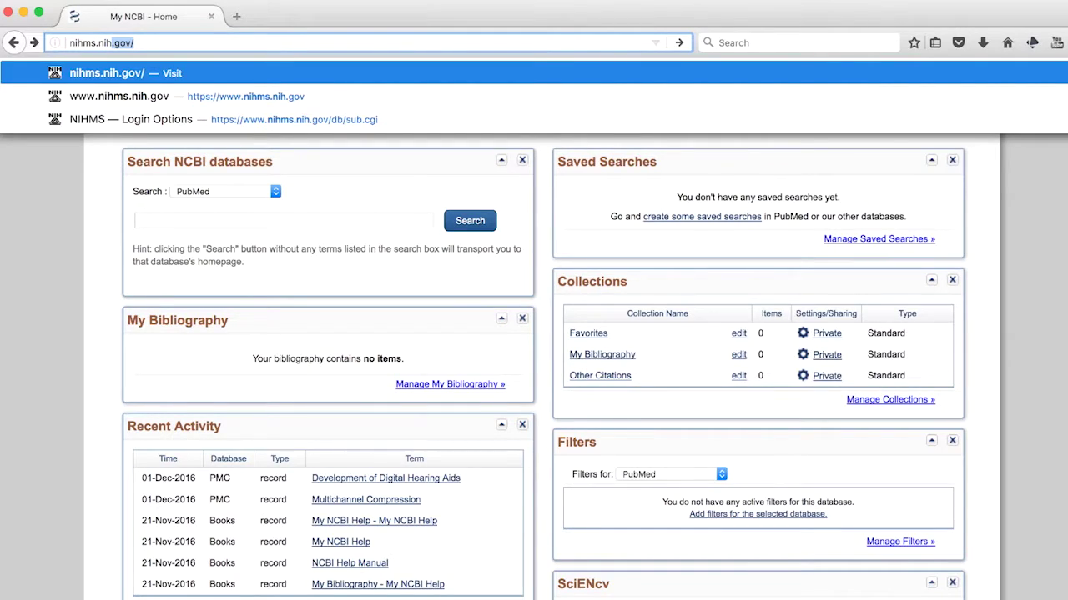
pyautogui.write('gov/')
pyautogui.press('Return')
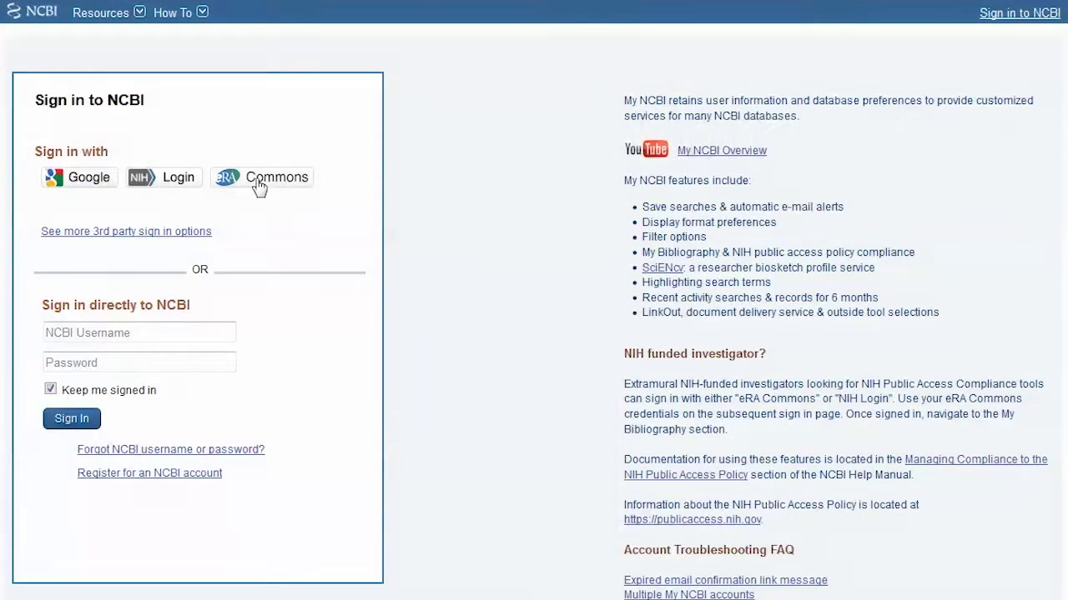
# Step: Log in through eRA Commons with the user name and password, creating a new NCBI account
pyautogui.click(259, 178)
pyautogui.click(266, 201)
pyautogui.press('Tab')
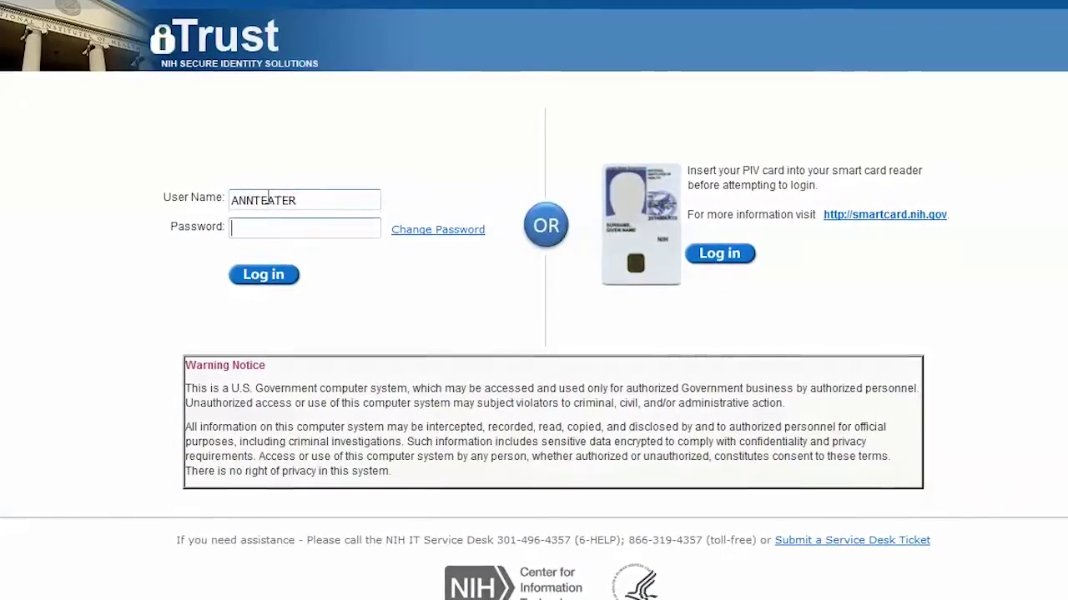
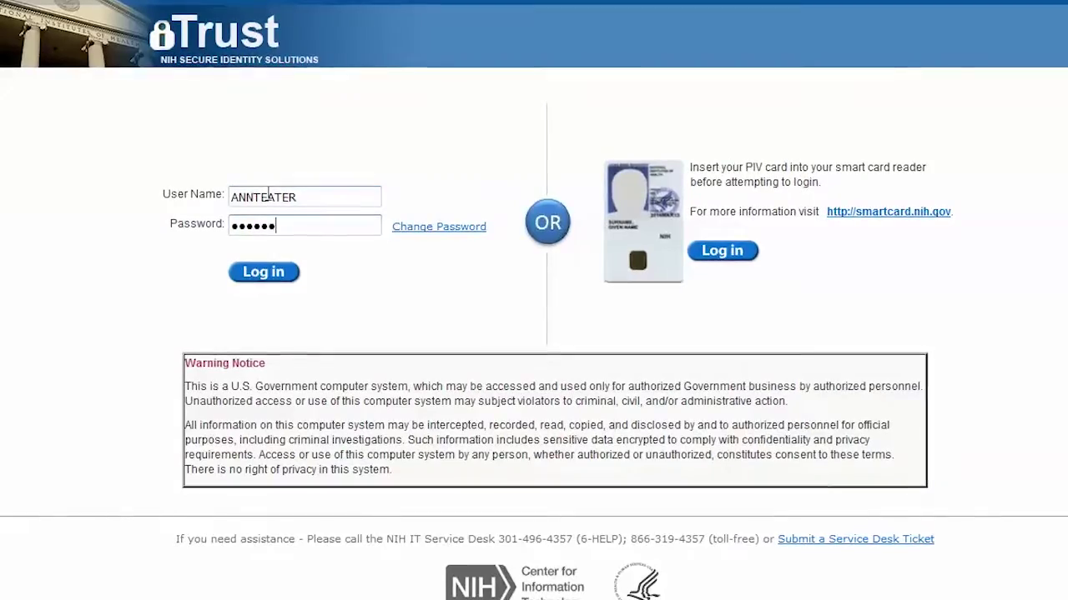
pyautogui.click(263, 271)
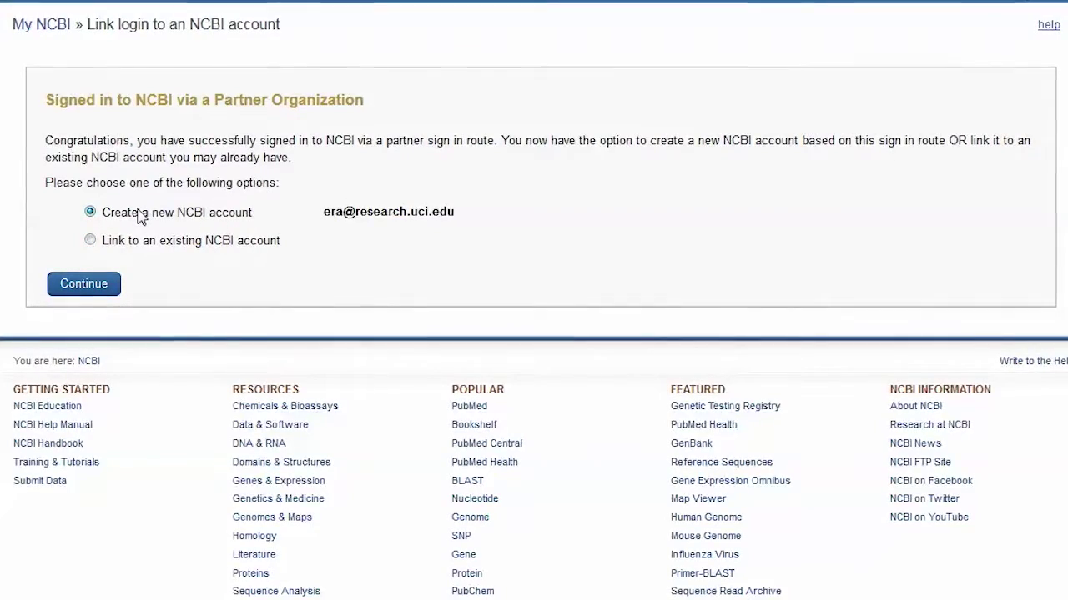
pyautogui.click(101, 288)
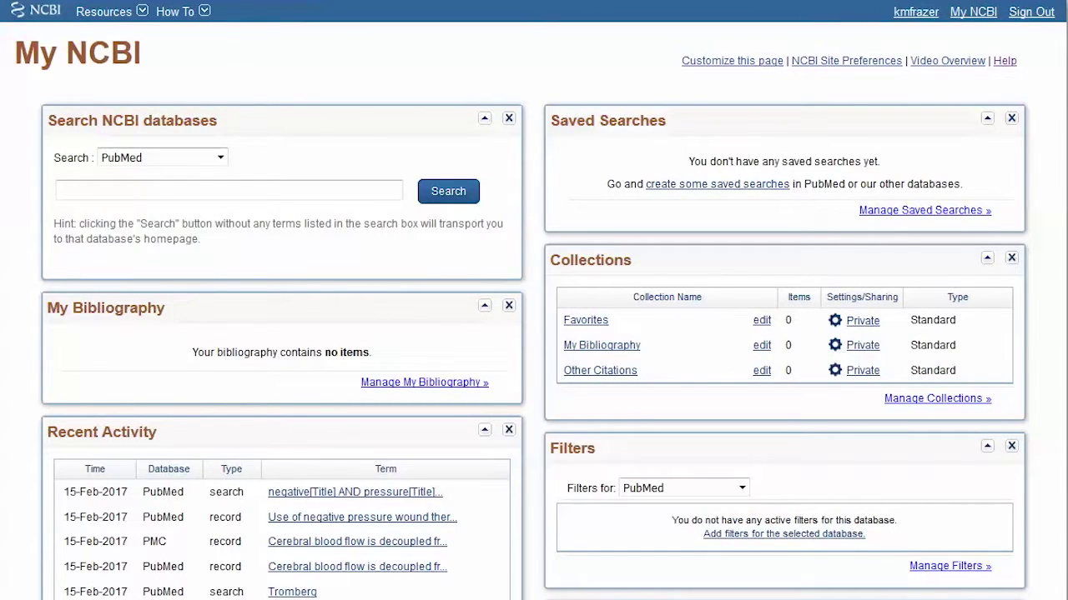
# Step: From the Submit Data footer link, choose NIHMS as the QuickStart destination and go
pyautogui.scroll(-5, 534, 300)
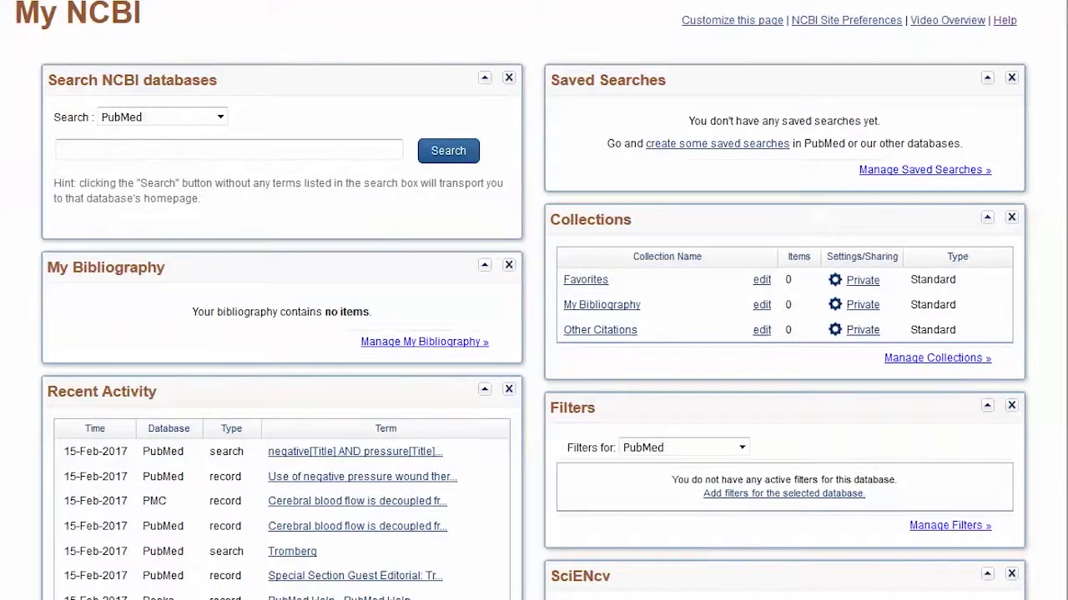
pyautogui.scroll(-2, 970, 405)
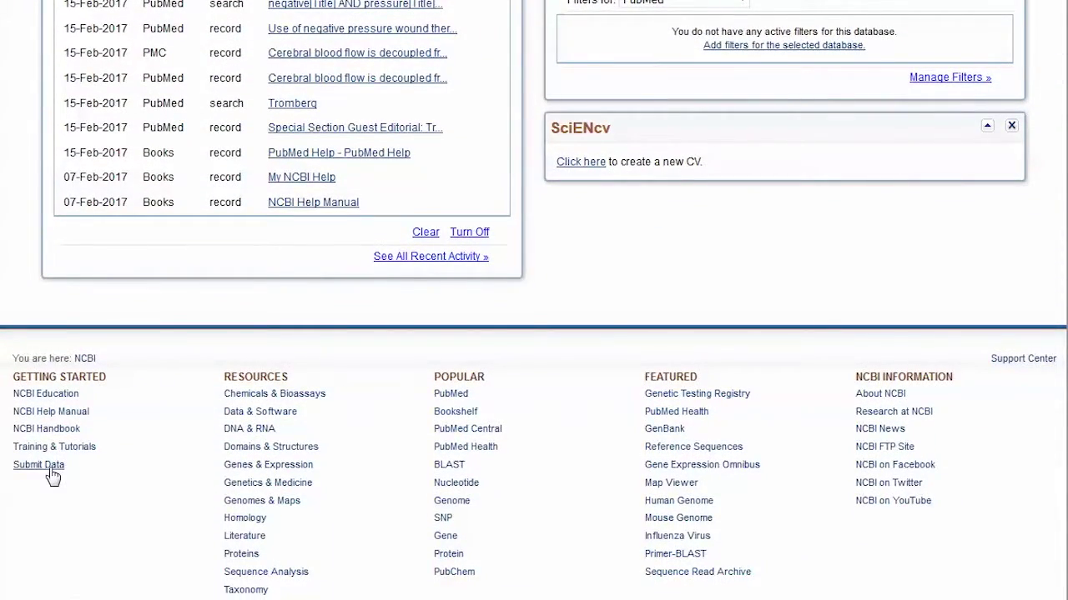
pyautogui.click(50, 474)
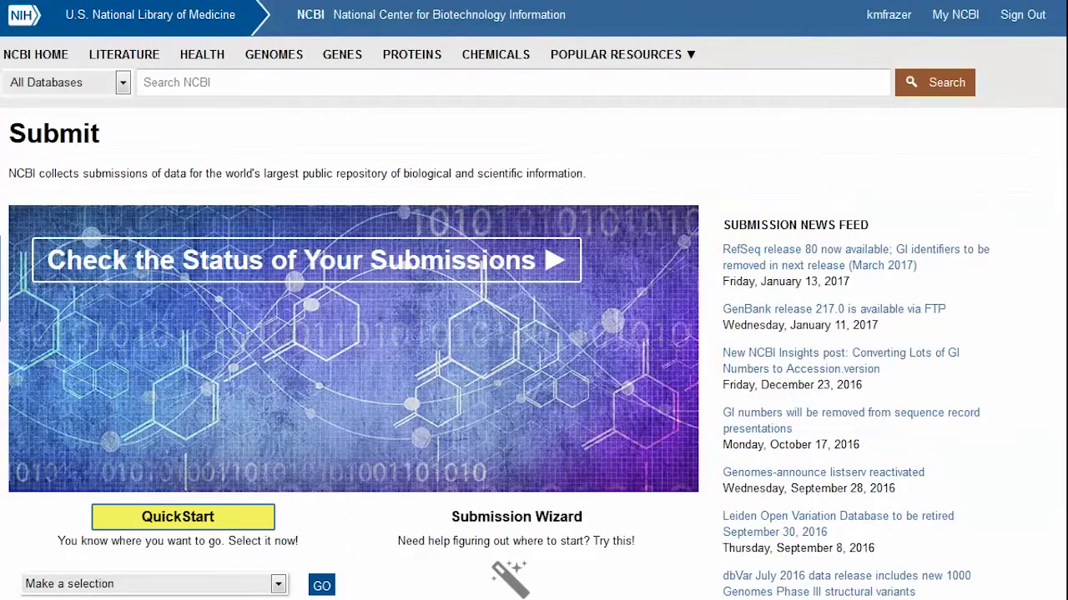
pyautogui.click(278, 586)
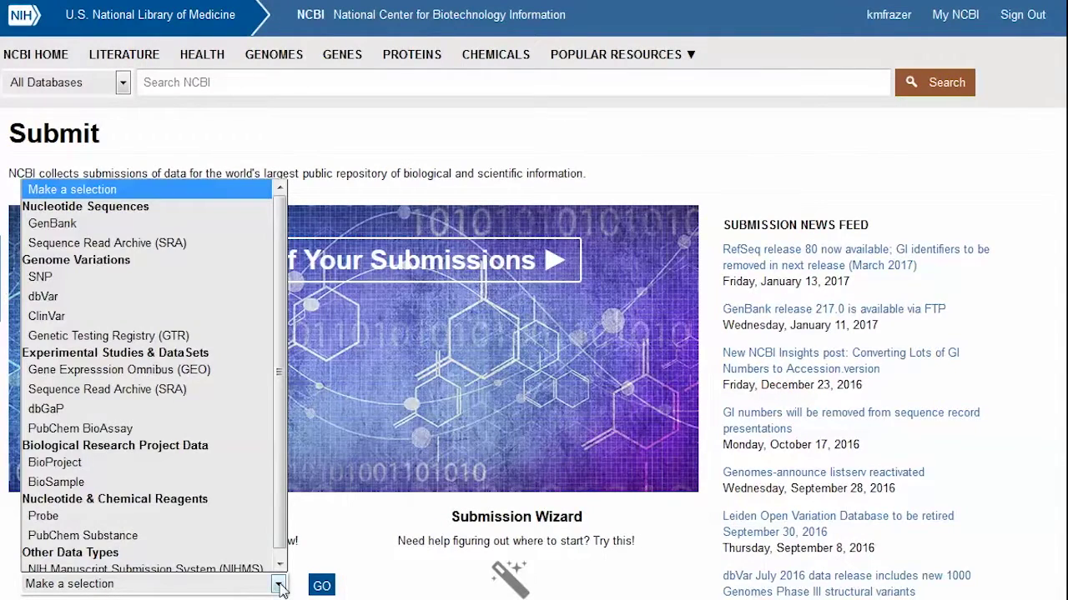
pyautogui.click(230, 563)
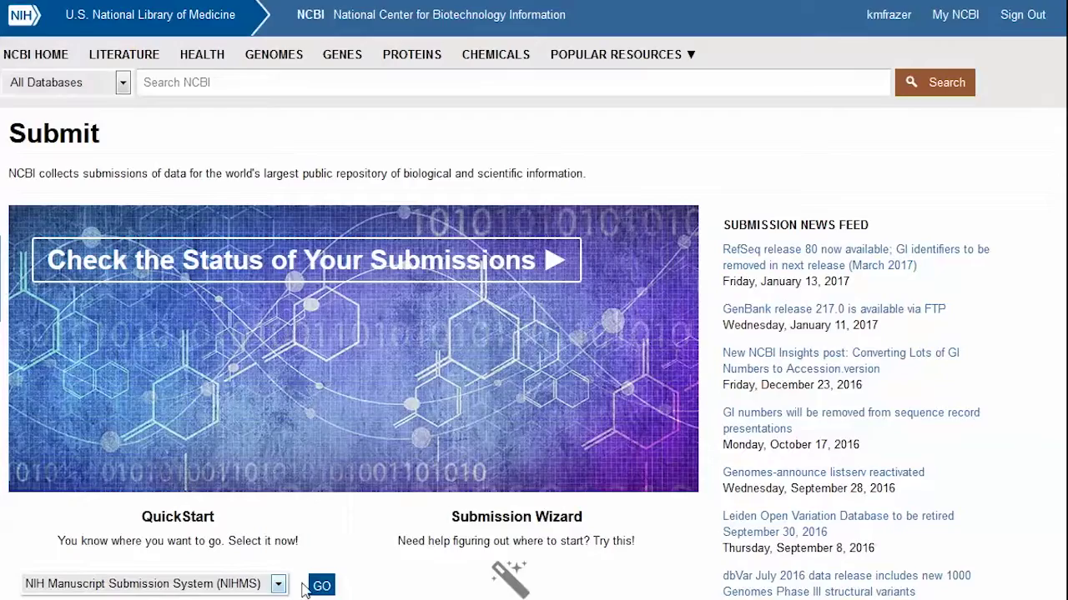
pyautogui.click(321, 586)
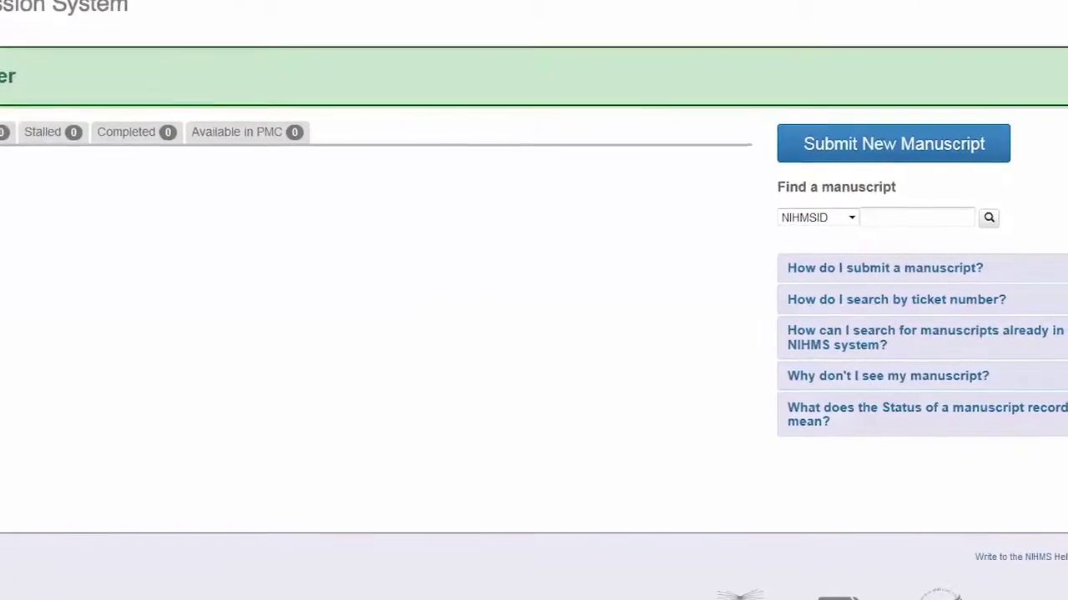
# Step: Search the manuscript list by NIHMSID NIHMS4431
pyautogui.click(837, 211)
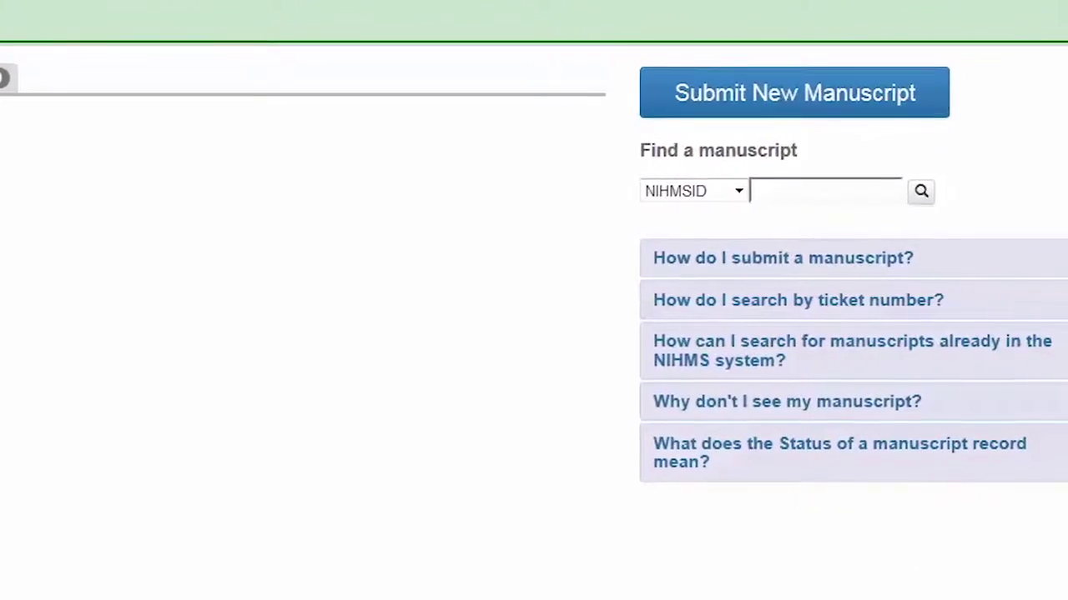
pyautogui.write('NIHM')
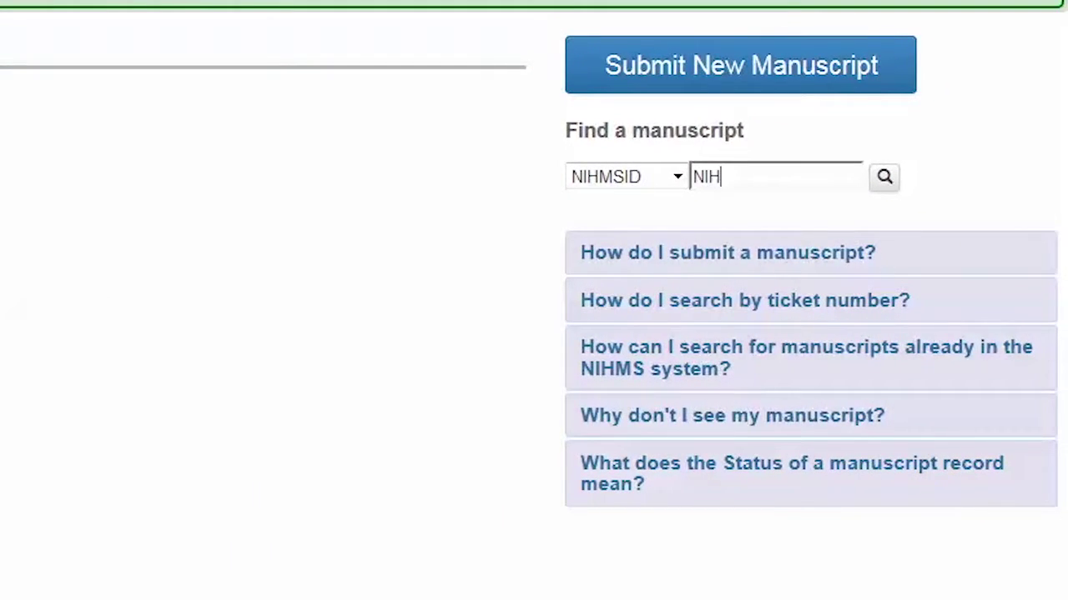
pyautogui.write('S4431')
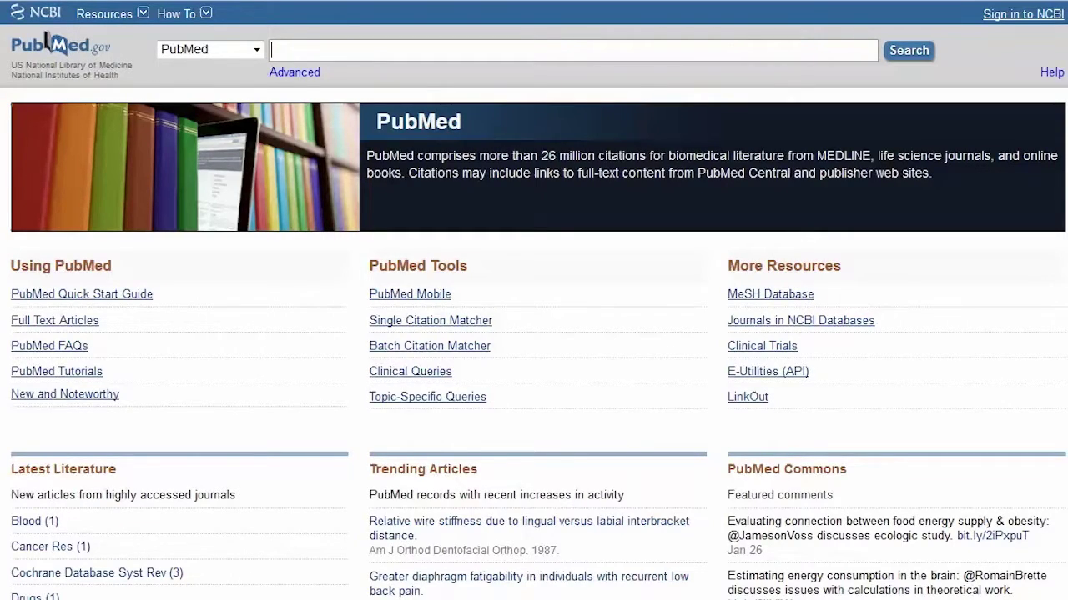
# Step: Run a PubMed author search for the researcher's name
pyautogui.write('romberg BJ')
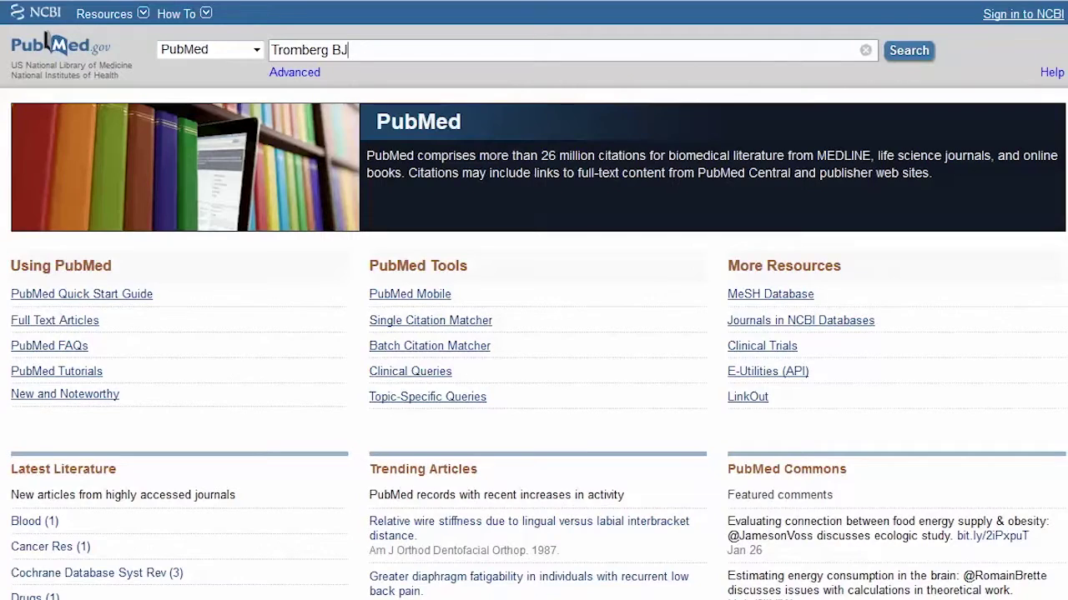
pyautogui.press('Return')
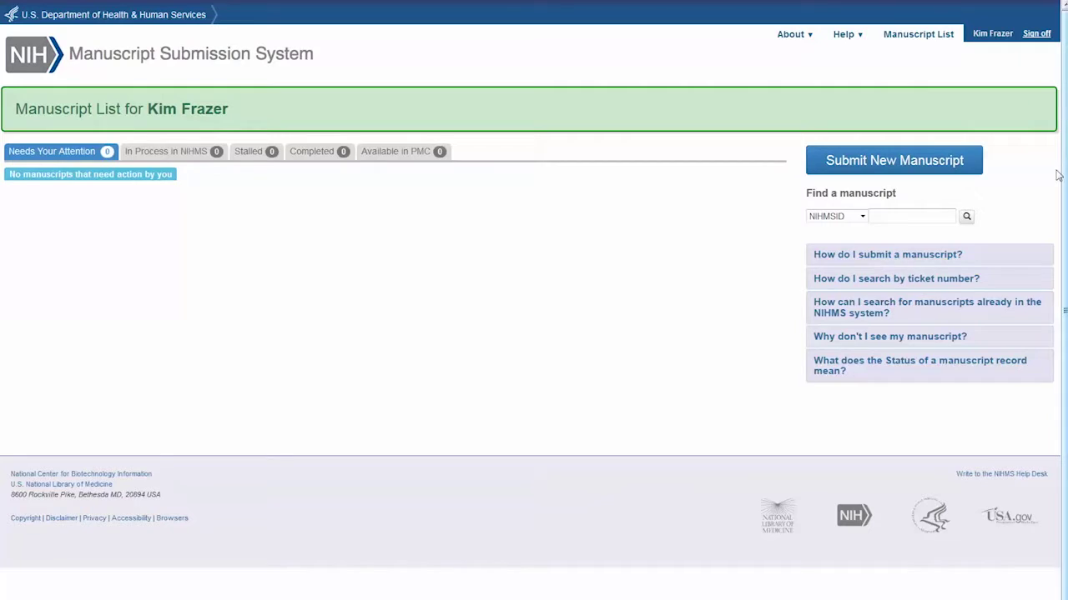
# Step: Start a new submission and pick the autobiographical memory article from a PubMed author search
pyautogui.click(911, 167)
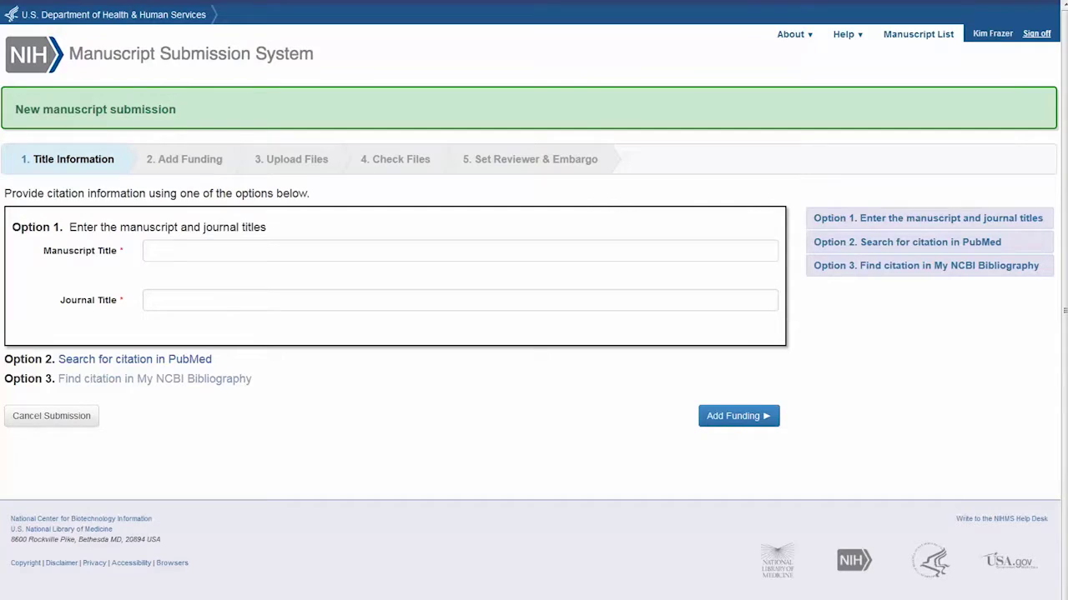
pyautogui.click(191, 361)
pyautogui.tripleClick(106, 280)
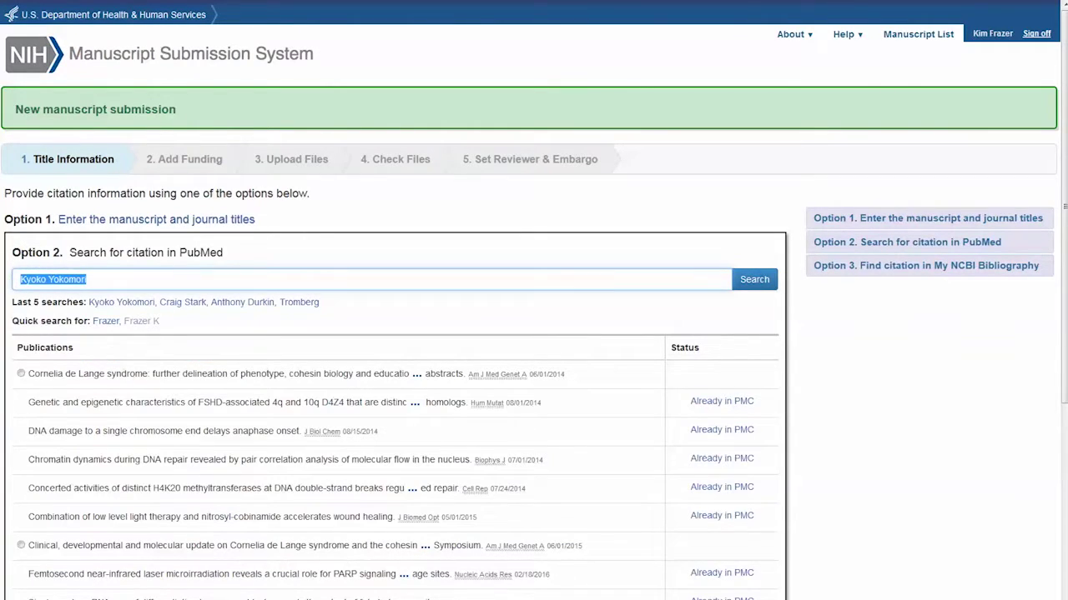
pyautogui.write('Cr')
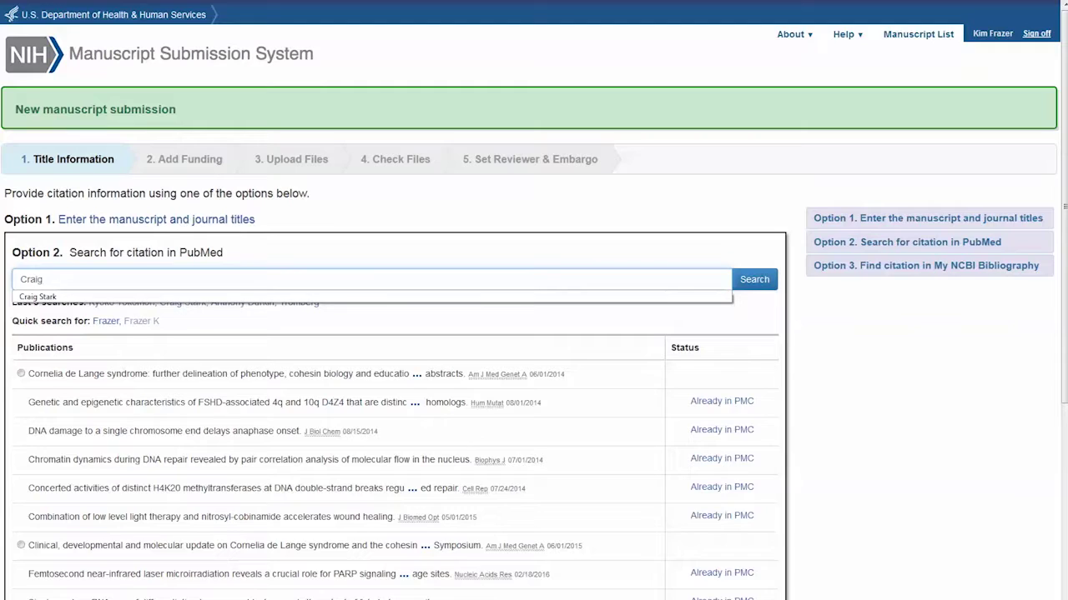
pyautogui.write('aig')
pyautogui.click(50, 298)
pyautogui.click(754, 286)
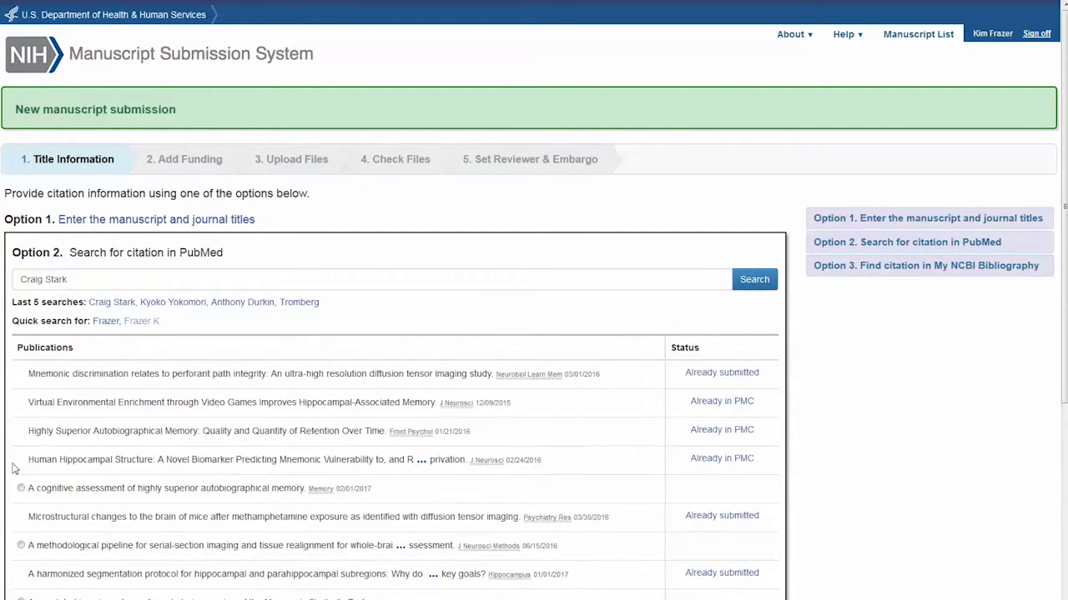
pyautogui.click(20, 489)
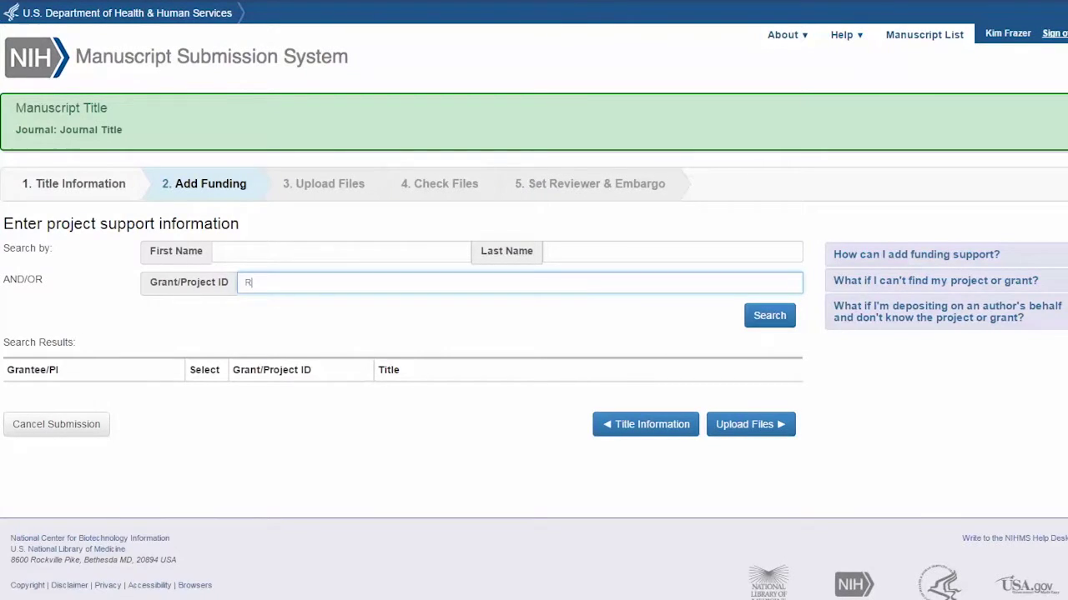
# Step: Search grant ID R01 DK109934 and select the R00 NS064171 grant as funding
pyautogui.write('0')
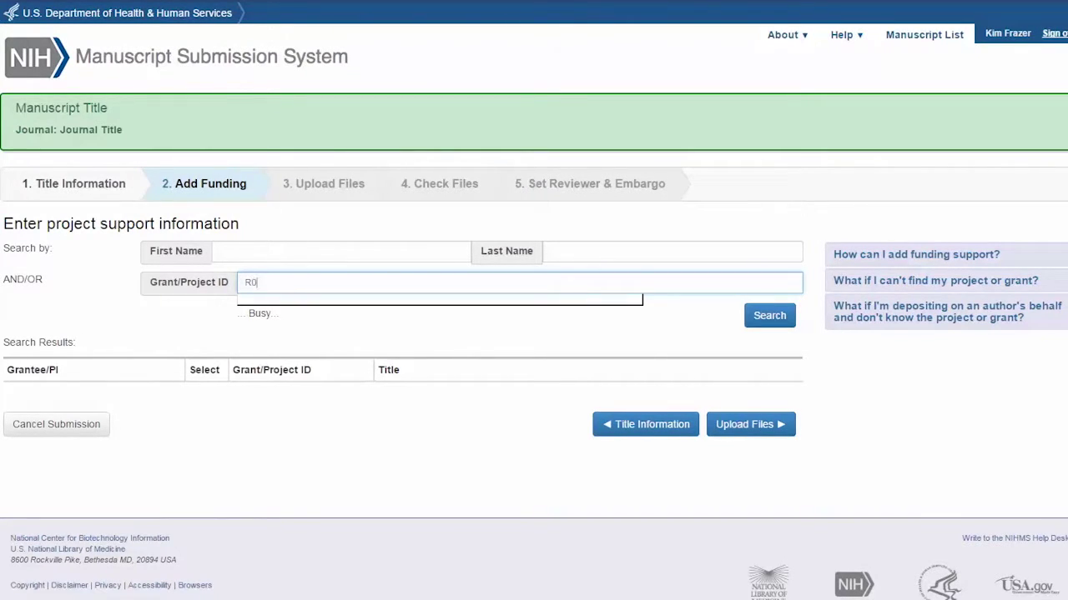
pyautogui.write('1')
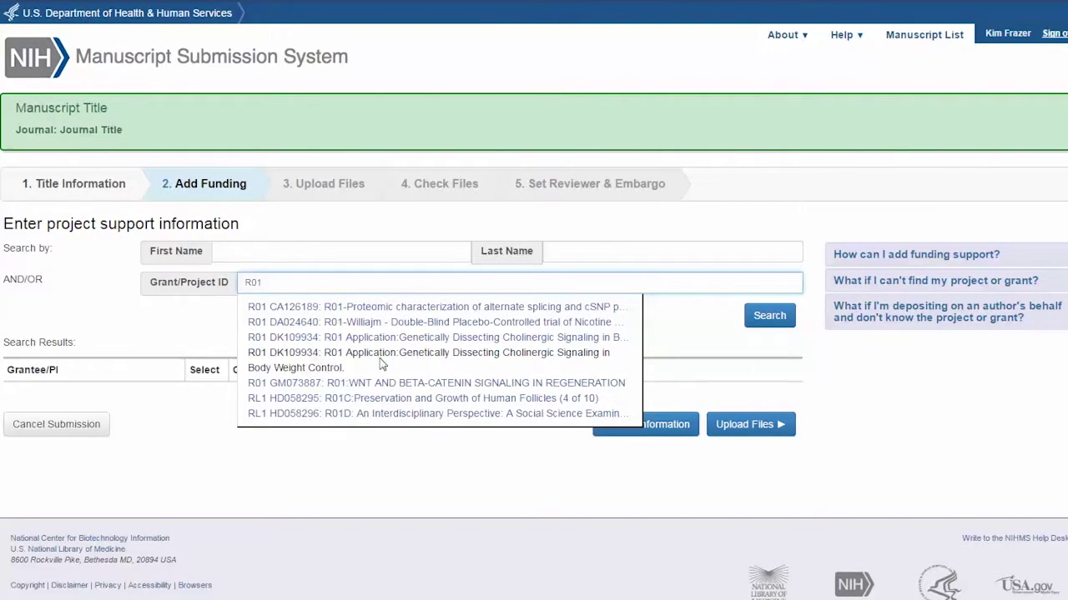
pyautogui.click(382, 367)
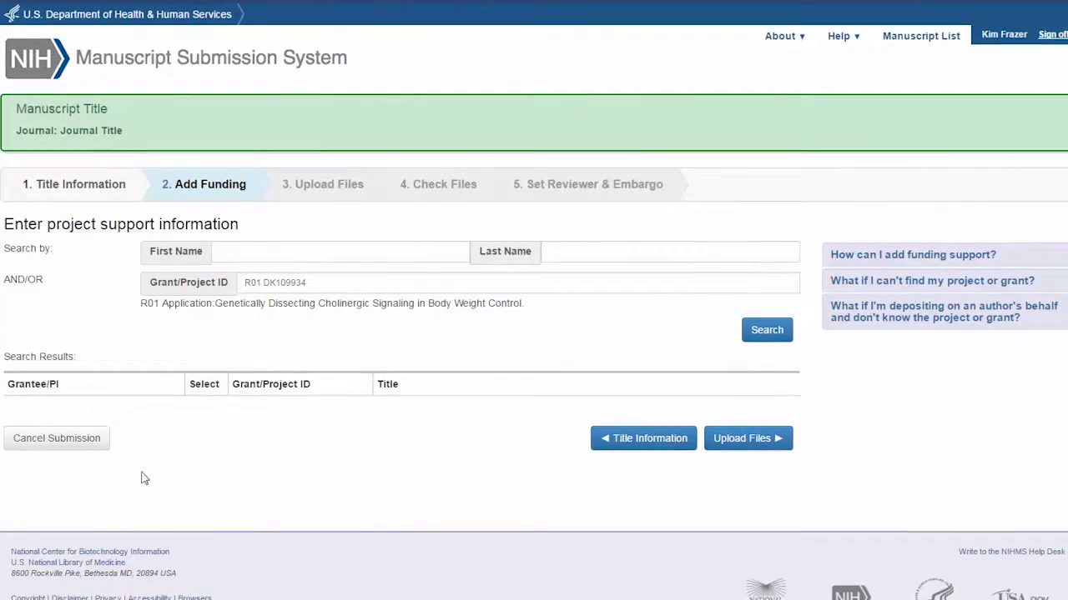
pyautogui.click(760, 333)
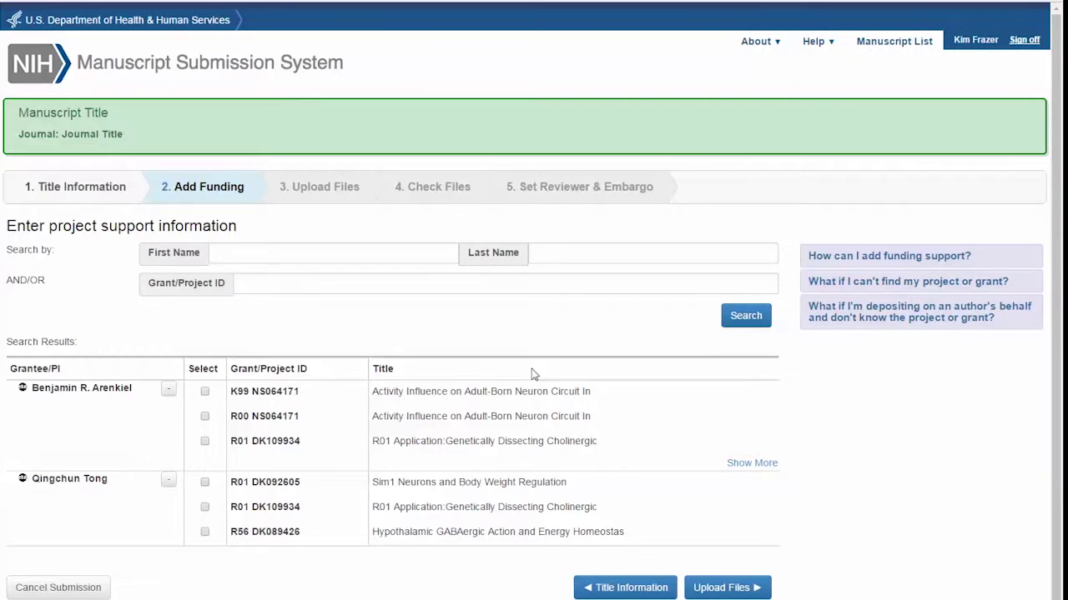
pyautogui.click(206, 418)
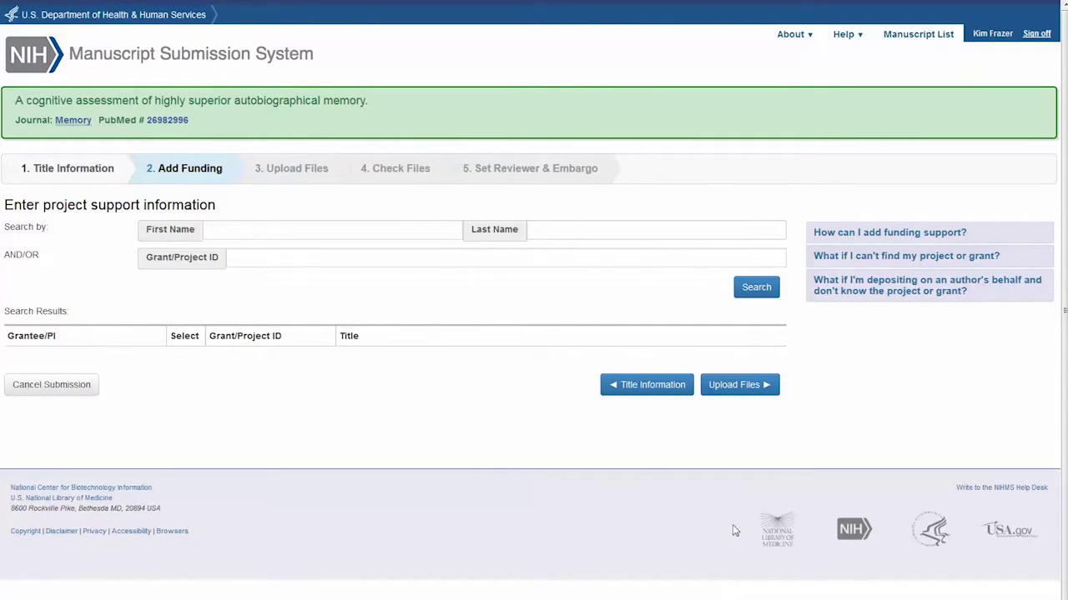
pyautogui.click(735, 386)
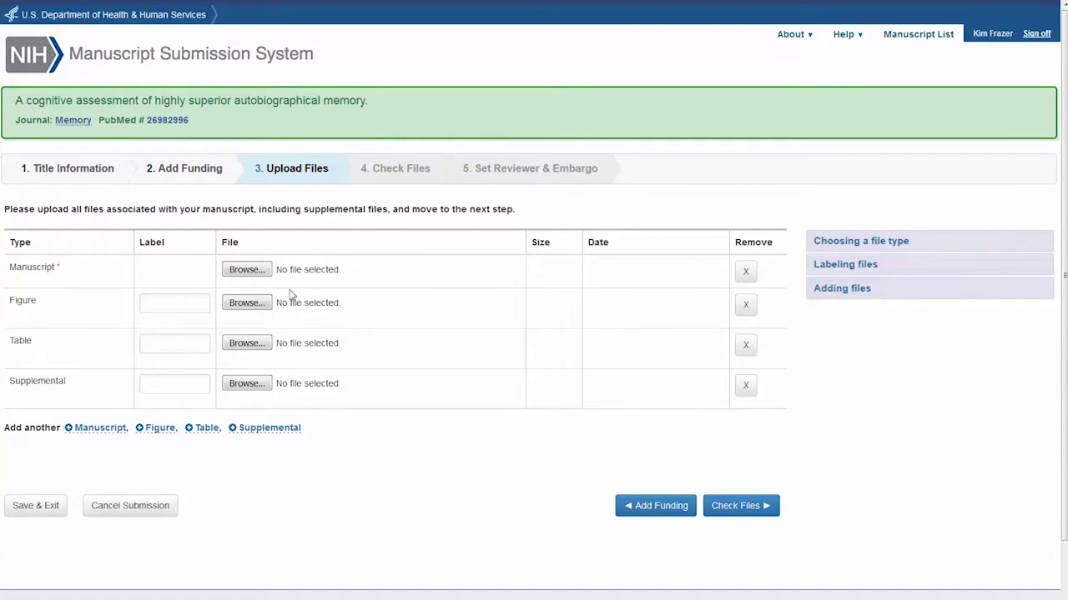
# Step: Attach Example file.pdf as the manuscript file
pyautogui.click(247, 270)
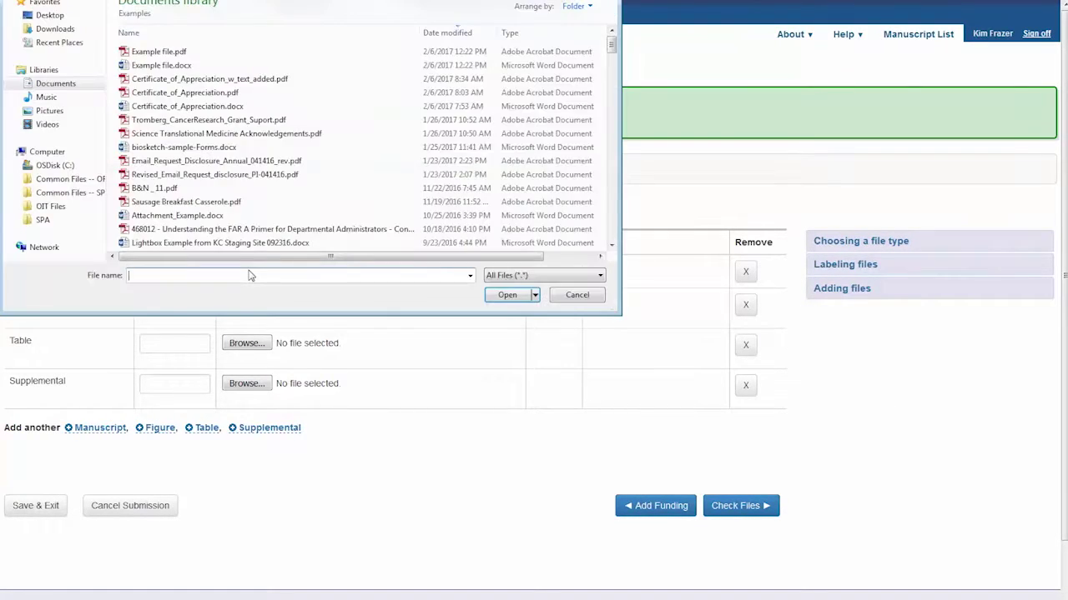
pyautogui.click(150, 52)
pyautogui.click(507, 295)
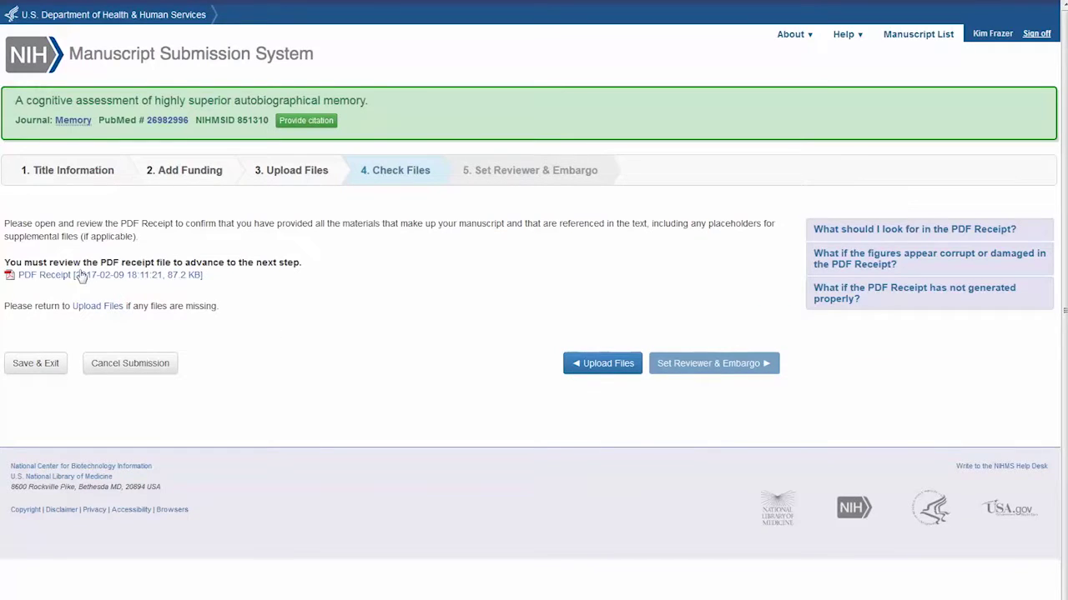
# Step: View and close the PDF Receipt, then continue to Set Reviewer & Embargo
pyautogui.click(72, 282)
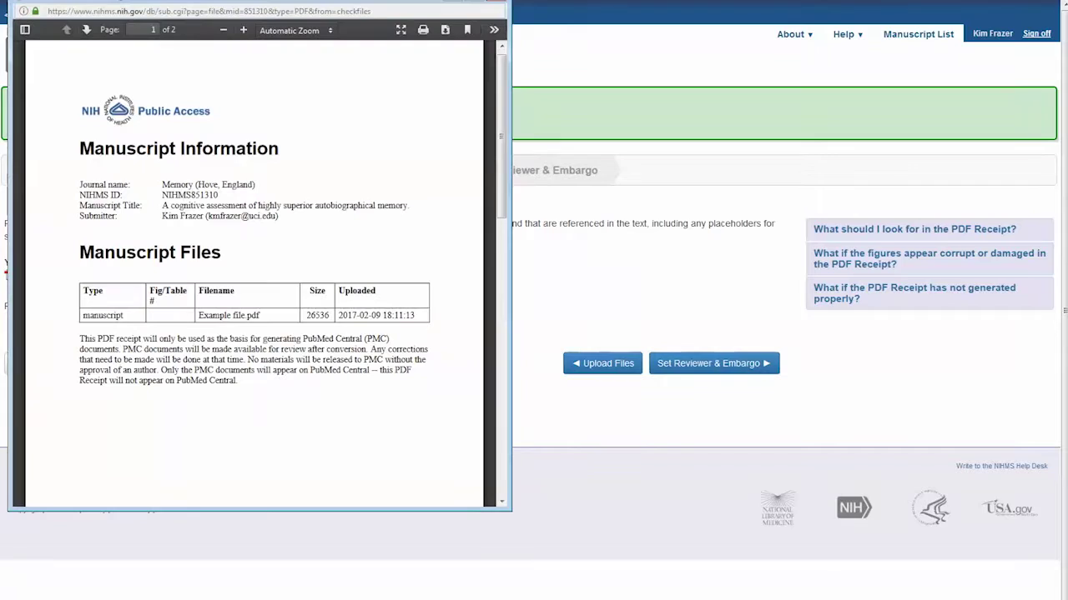
pyautogui.click(514, 40)
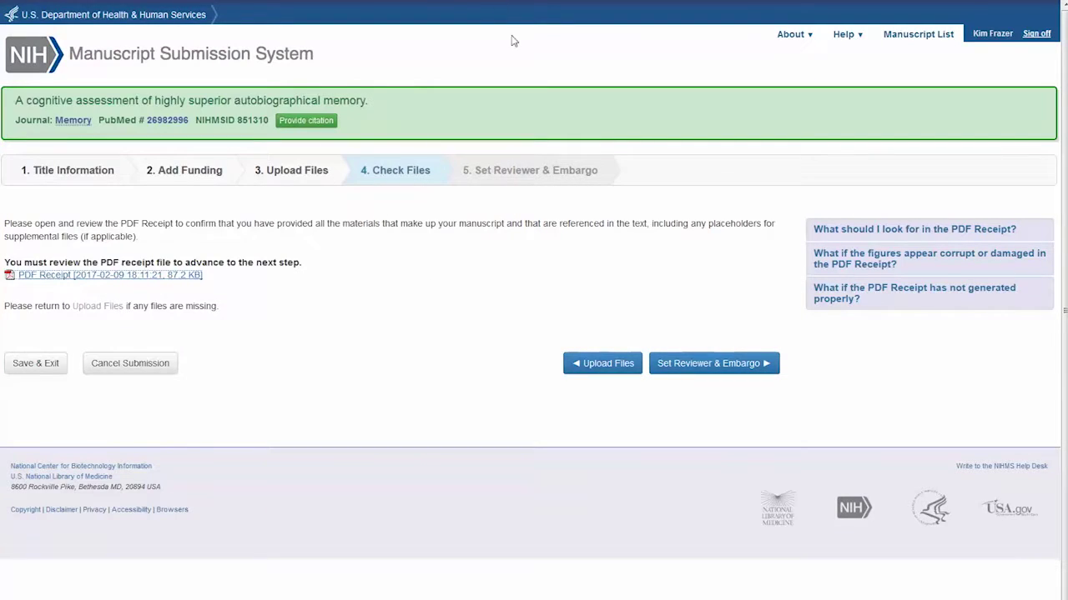
pyautogui.click(678, 367)
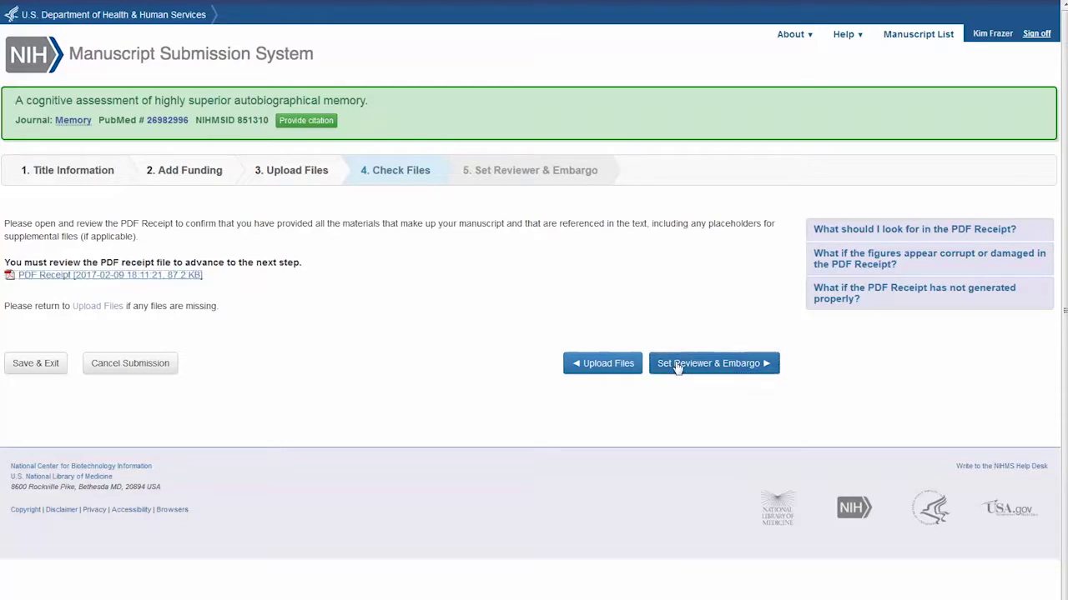
pyautogui.click(678, 367)
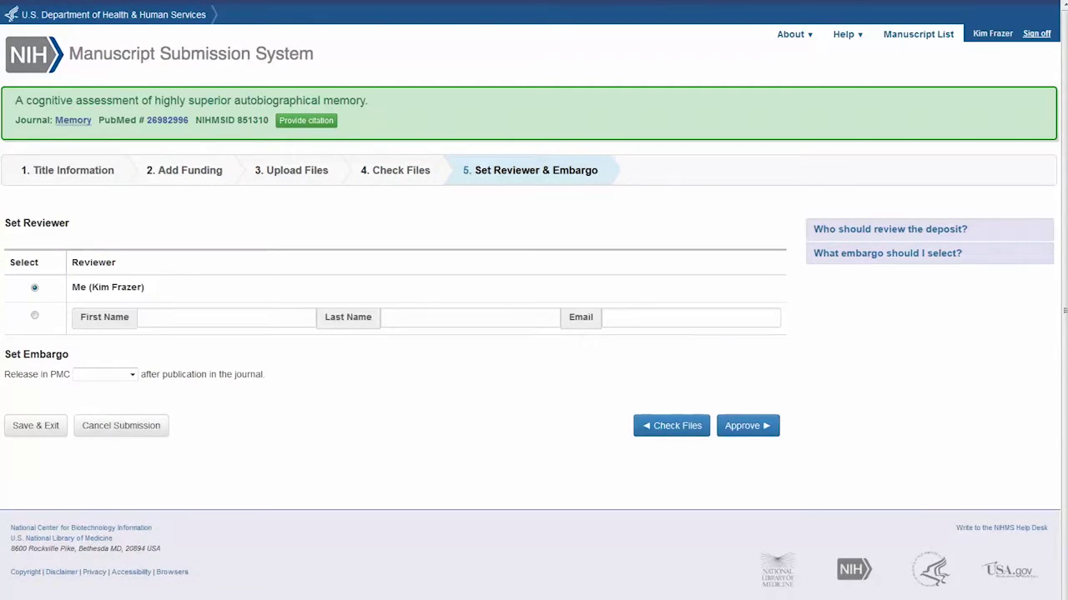
# Step: After checking the embargo period choices, choose the second reviewer option and enter the reviewer's first name, last name and e-mail
pyautogui.click(130, 376)
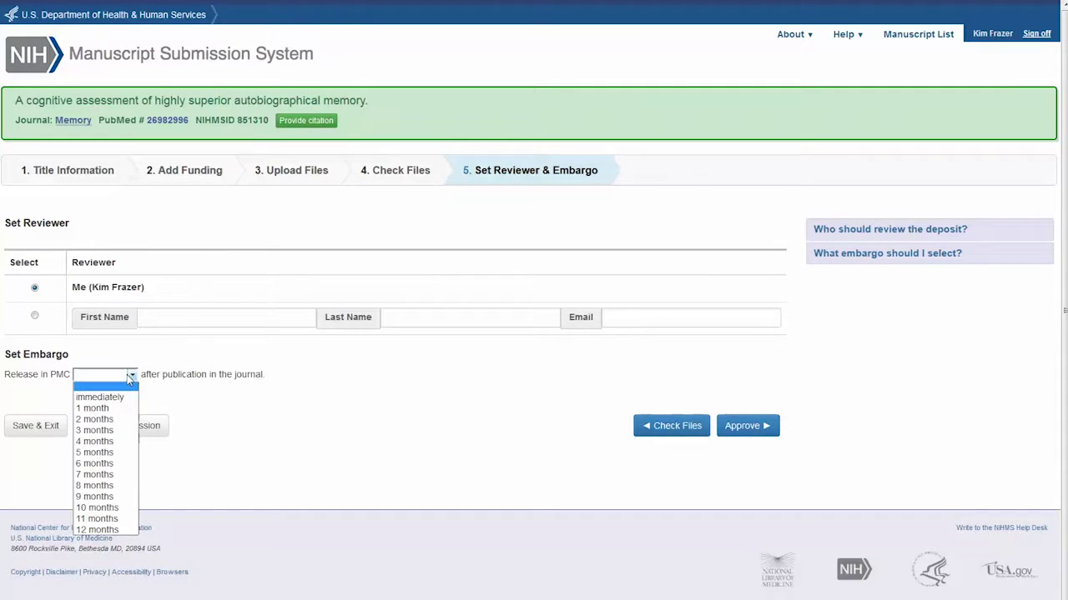
pyautogui.click(132, 377)
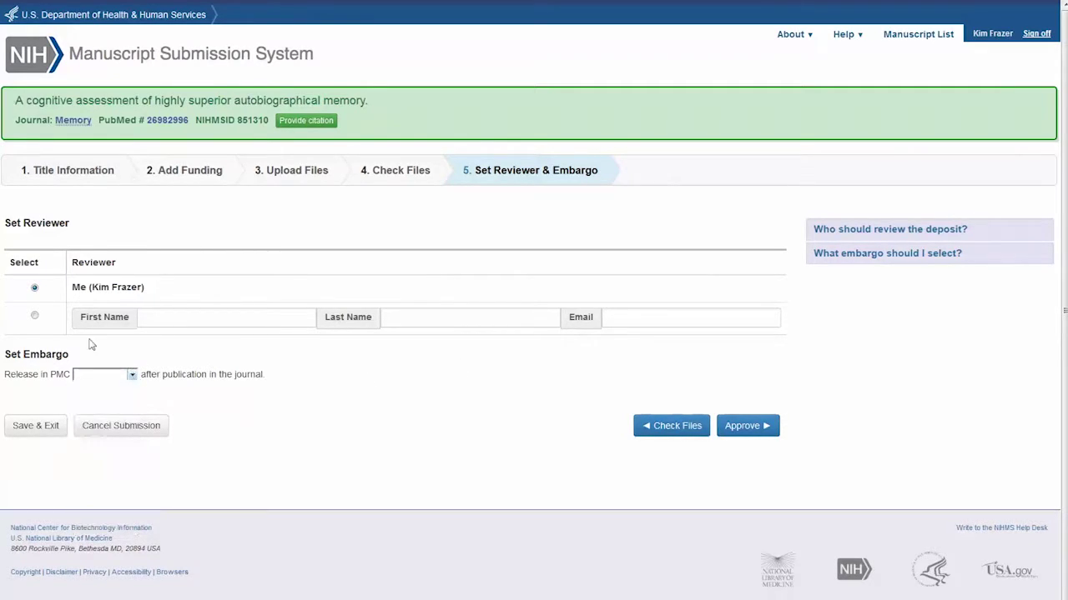
pyautogui.click(34, 315)
pyautogui.click(155, 318)
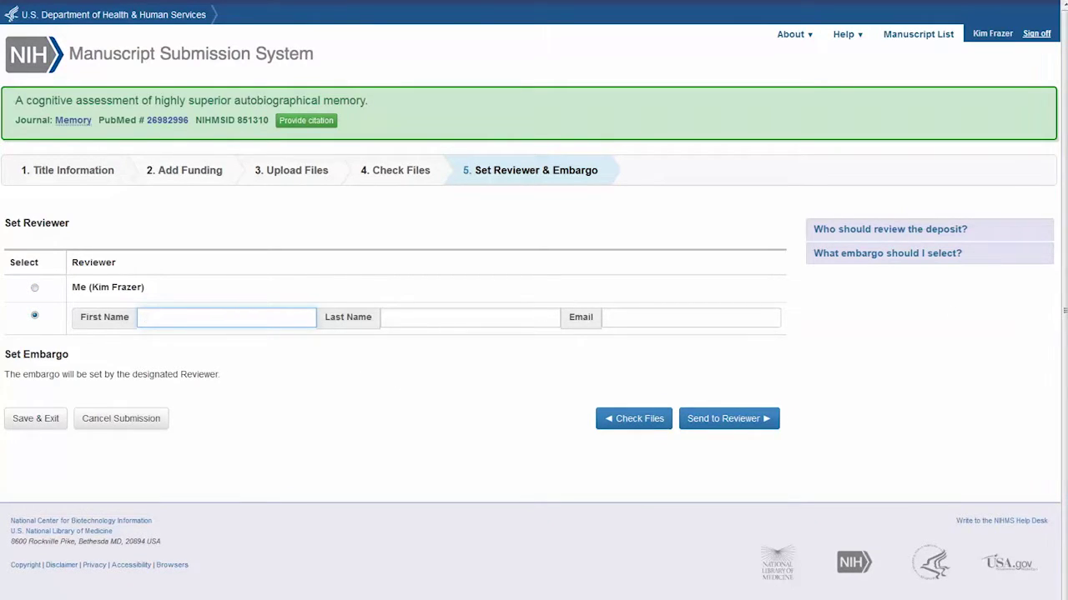
pyautogui.click(387, 318)
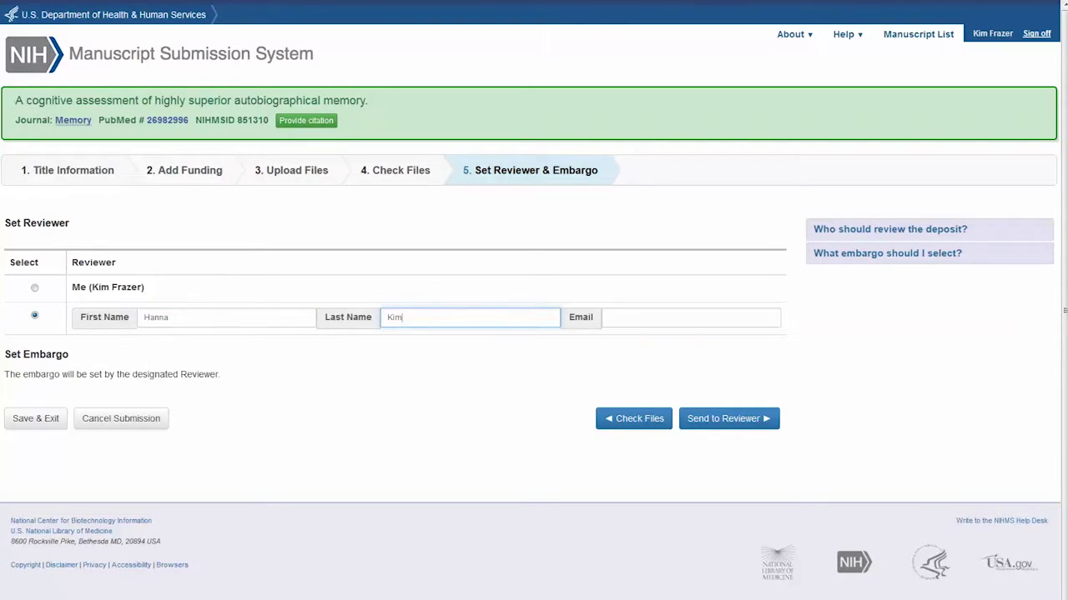
pyautogui.click(648, 321)
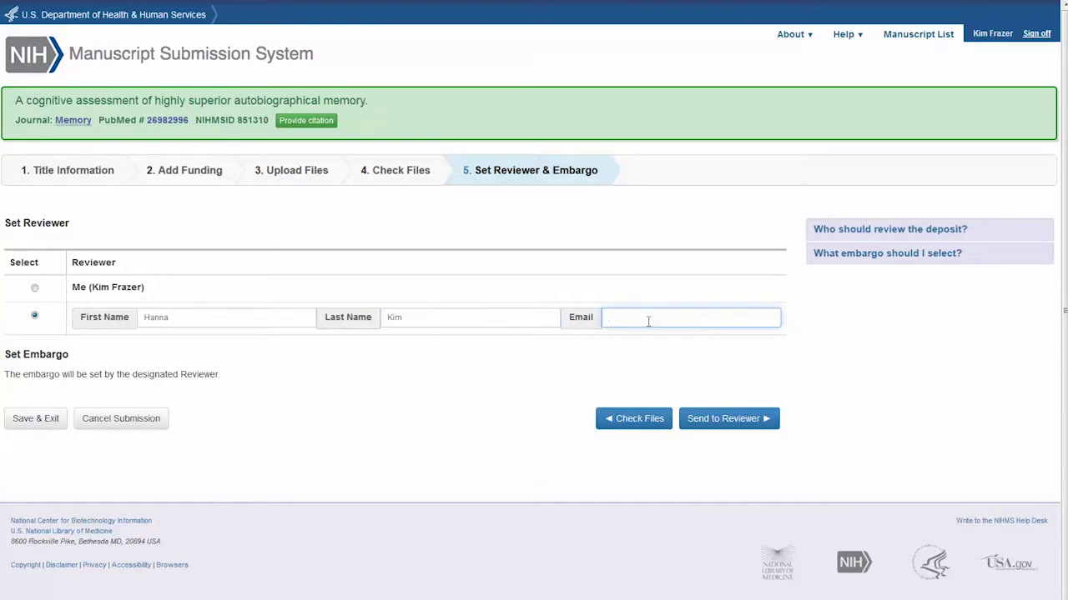
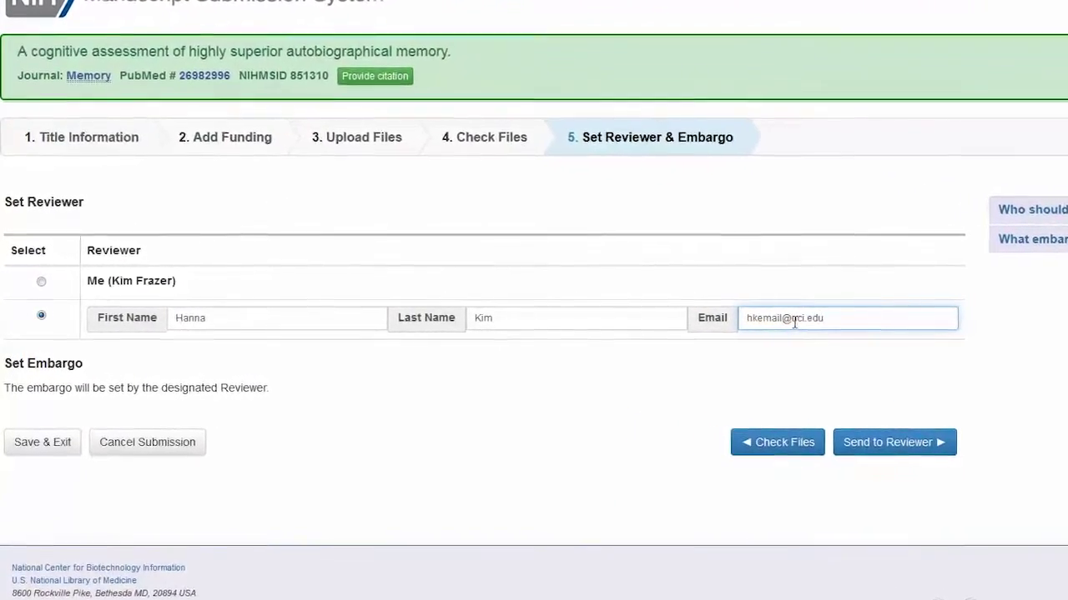